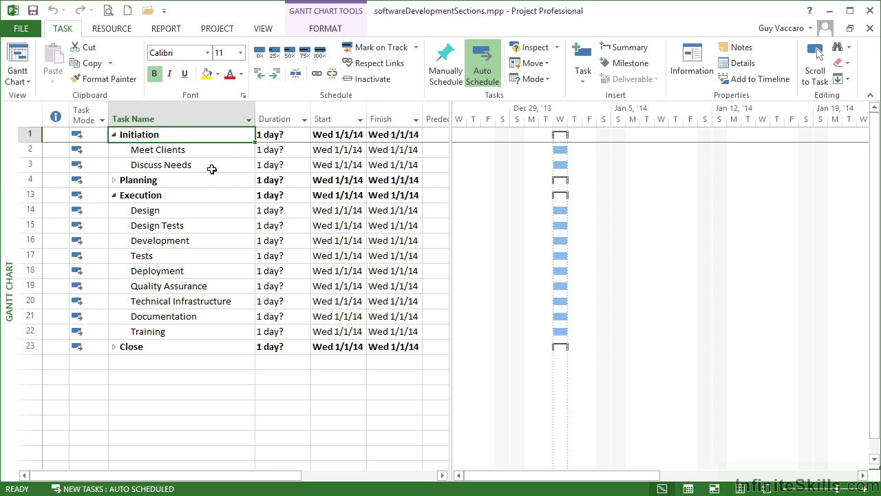
Insert a 4-hour 'Initial Managers meeting' task above Discuss Needs under Initiation.
click(180, 152)
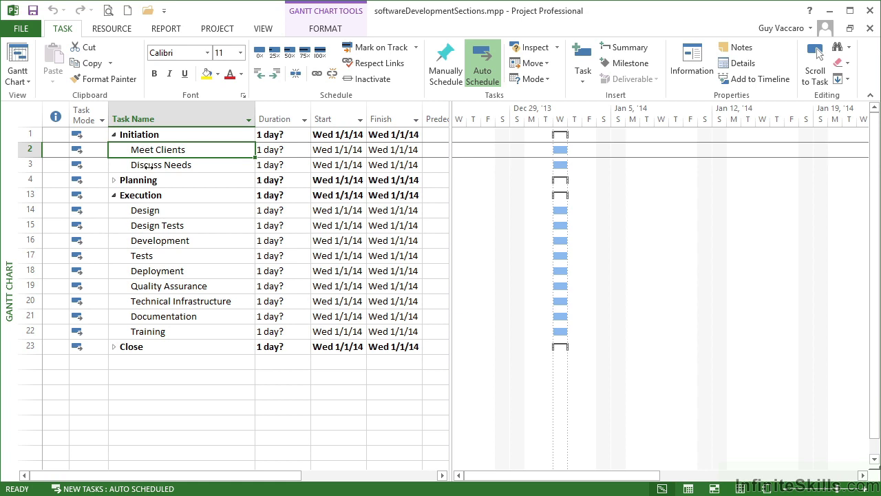
click(29, 165)
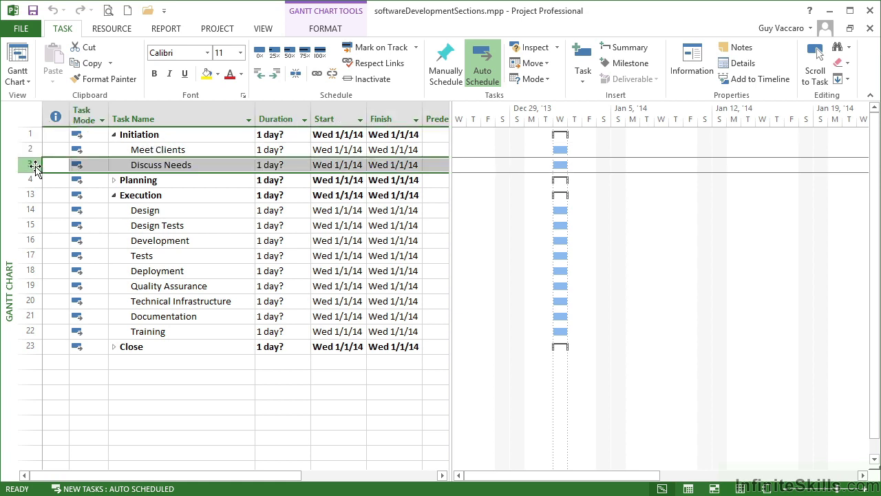
right_click(35, 167)
click(69, 258)
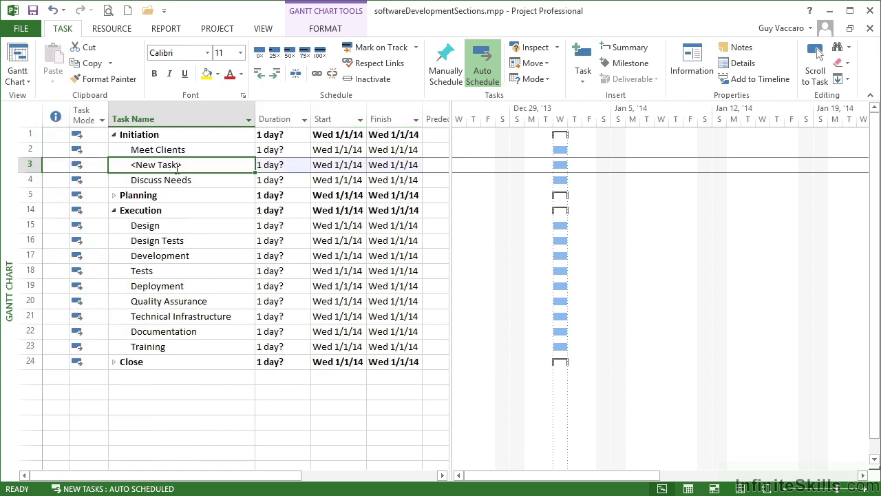
text(Initial)
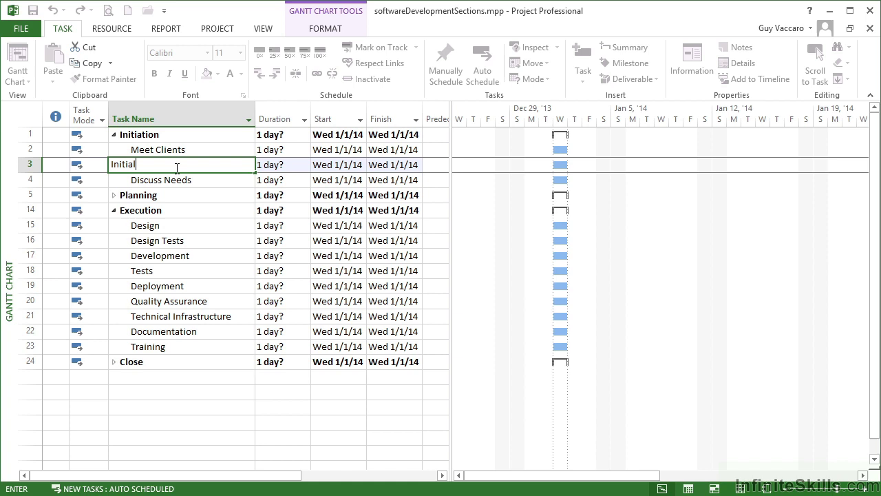
text( Managers meeting)
key(Tab)
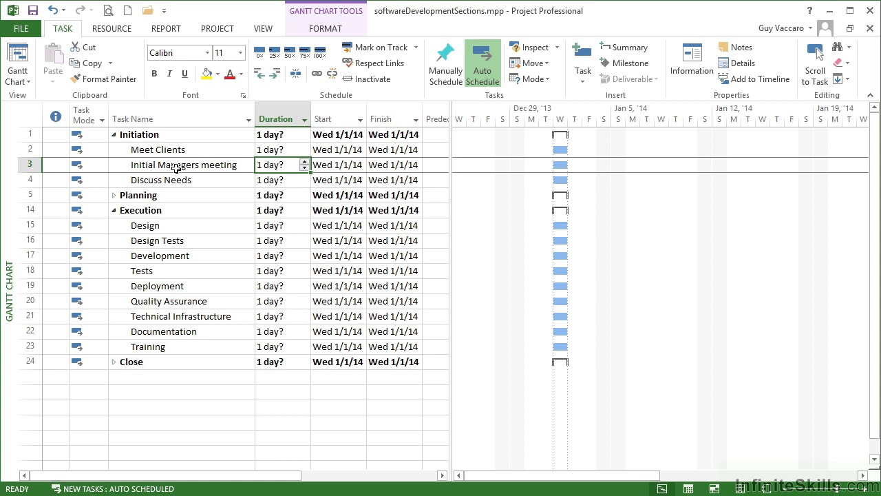
text(4h)
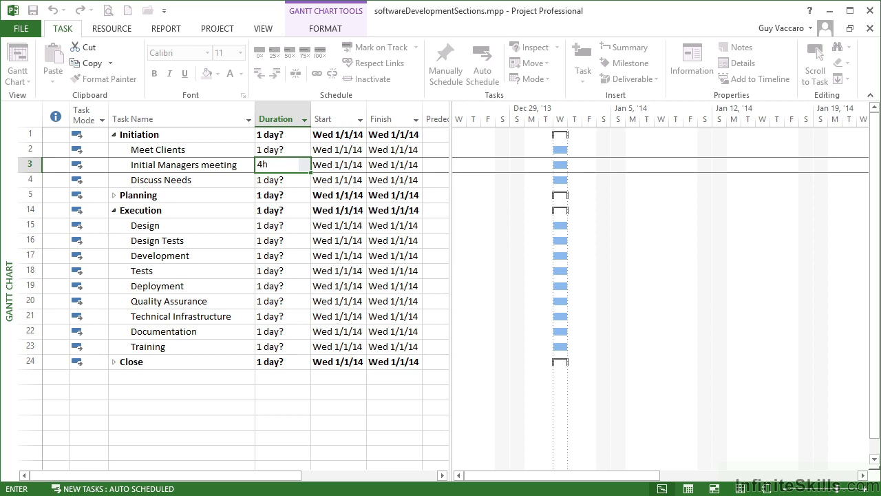
key(Tab)
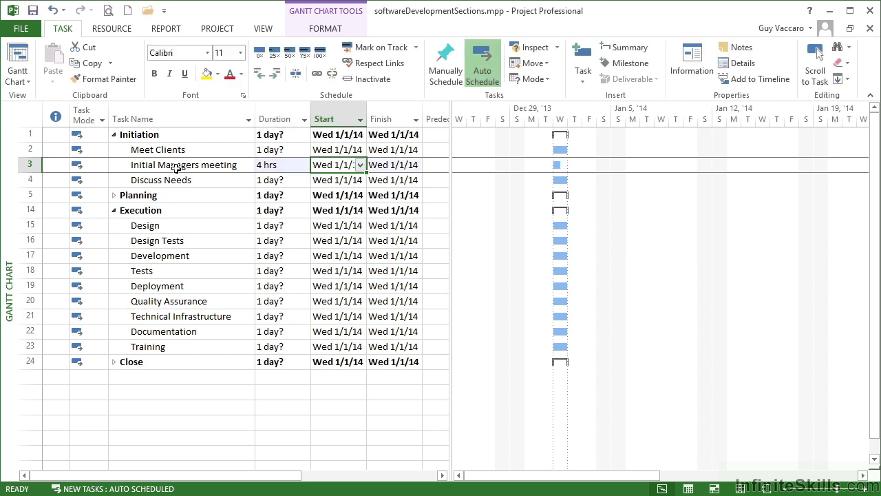
click(303, 169)
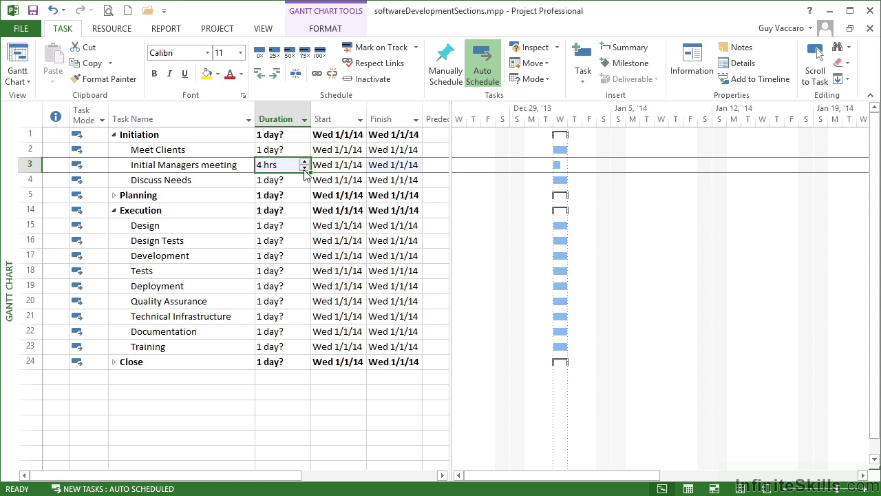
text(40m)
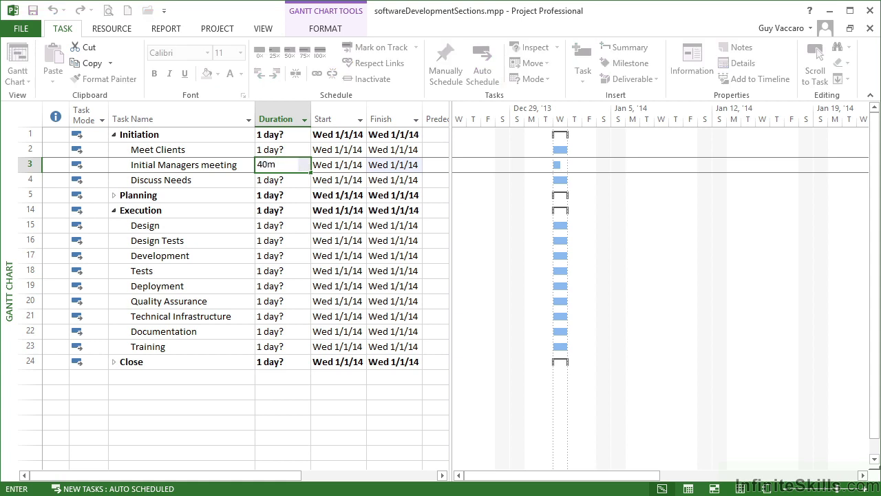
key(Tab)
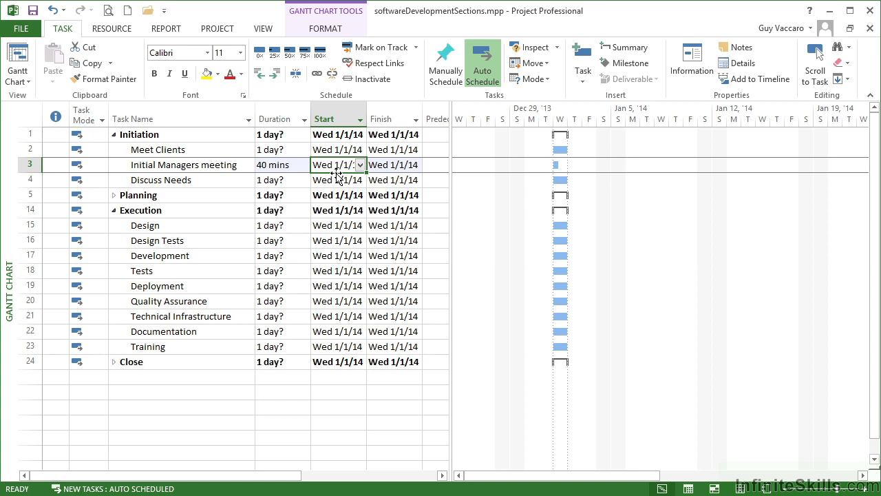
key(Left)
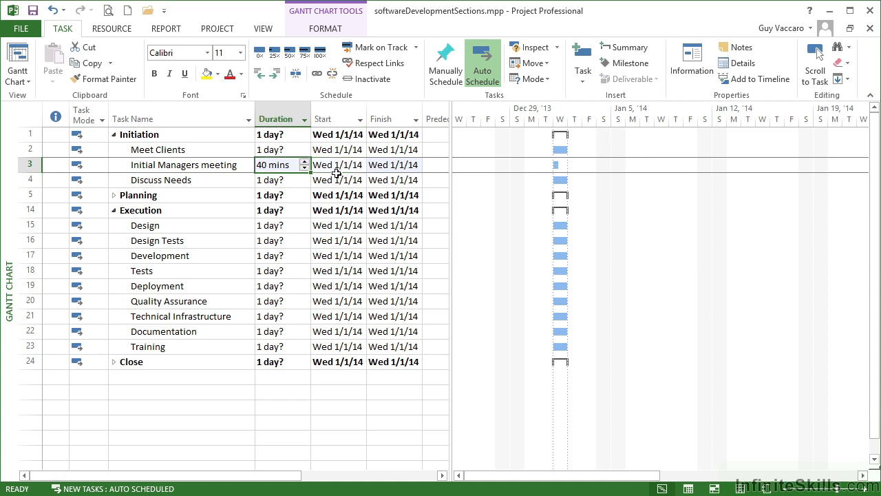
text(2d)
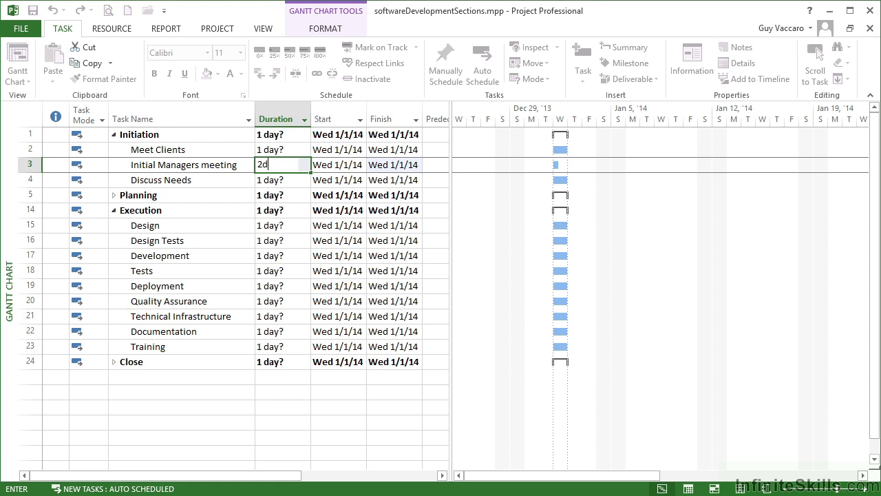
key(Tab)
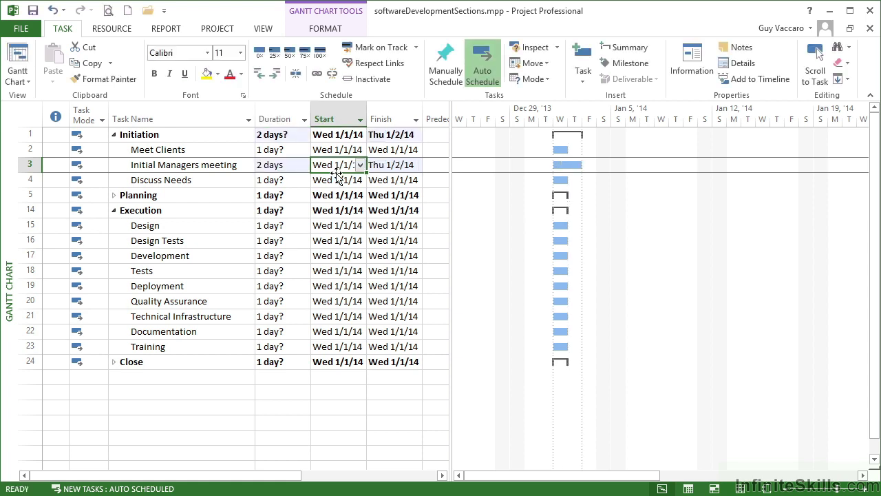
key(Left)
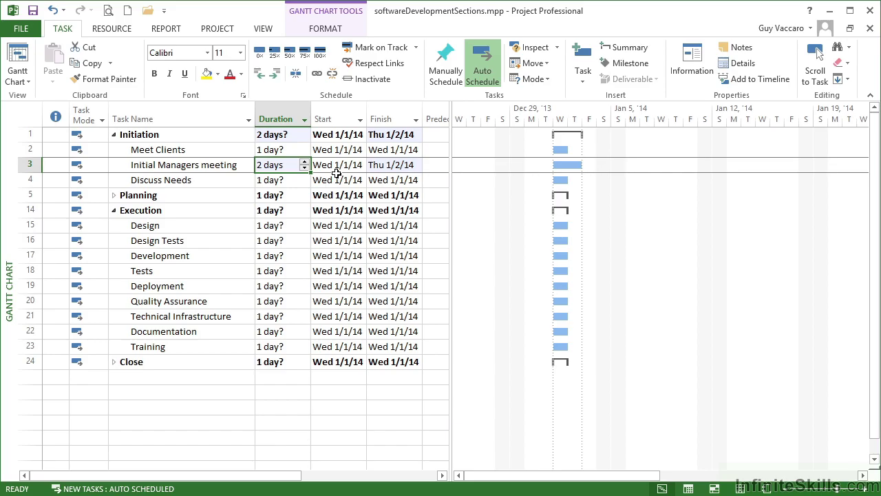
text(1w)
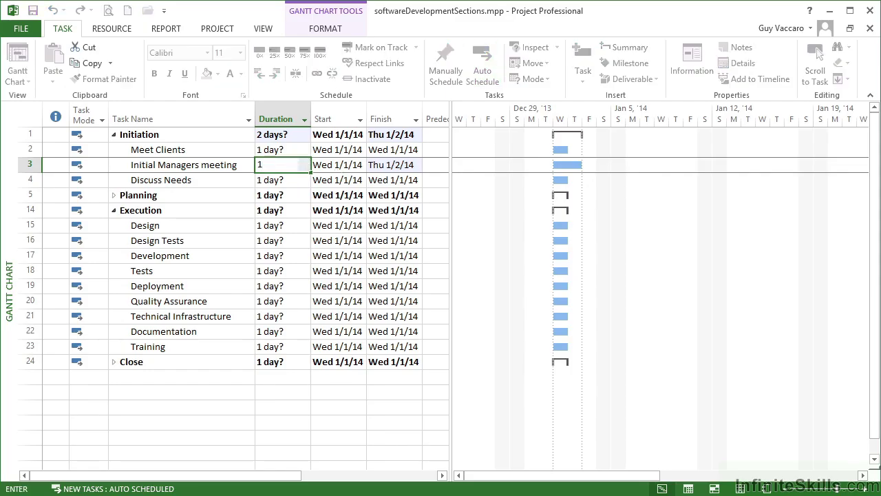
click(336, 169)
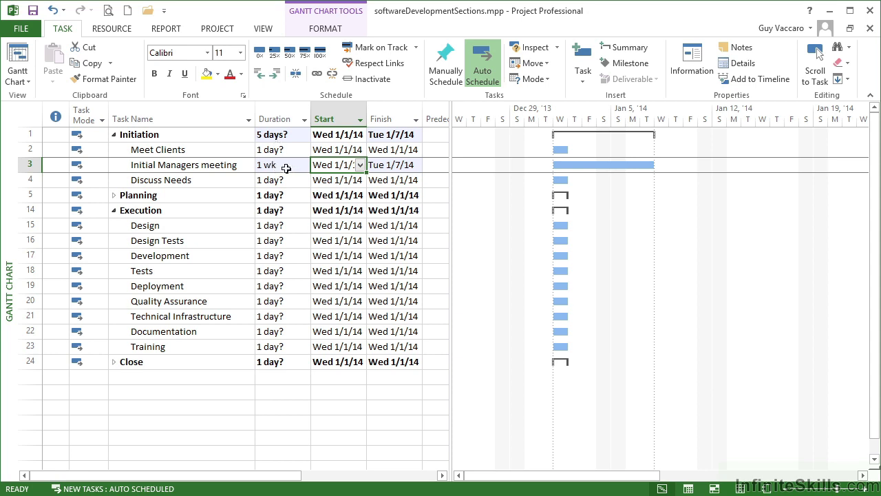
click(285, 168)
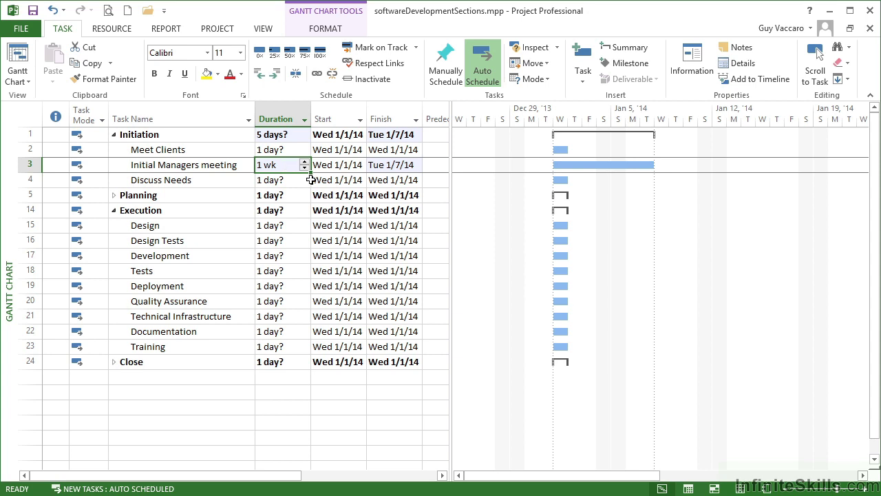
text(4h)
key(Left)
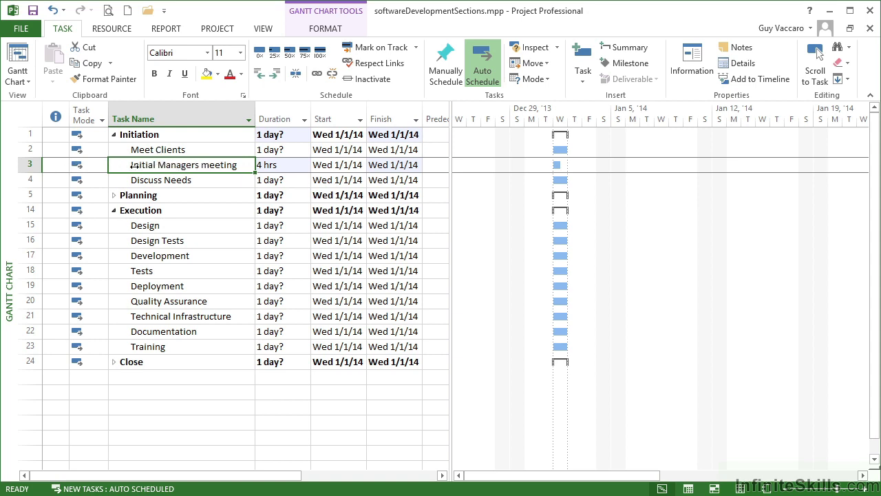
Indent the meeting under Meet Clients and insert a blank task above Discuss Needs.
click(275, 74)
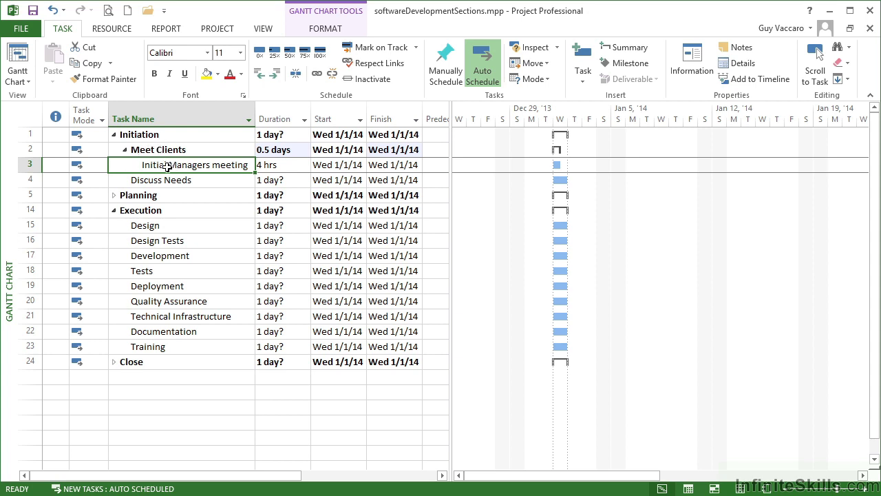
click(30, 180)
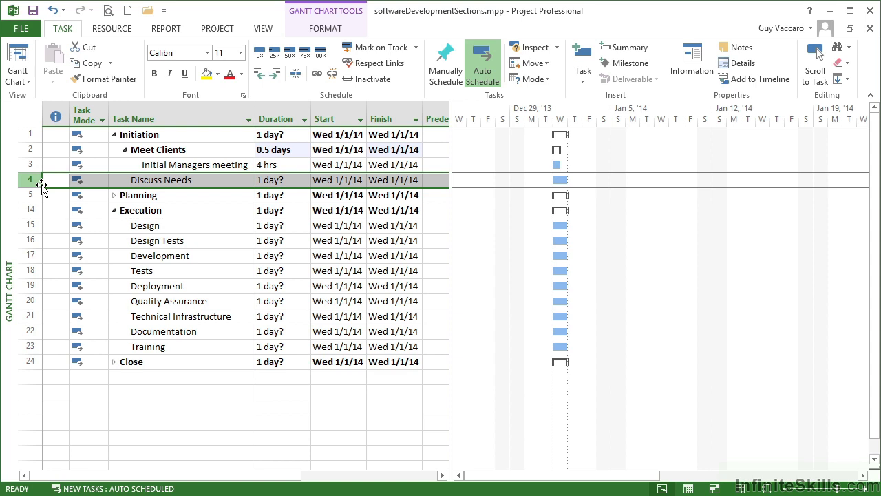
right_click(37, 184)
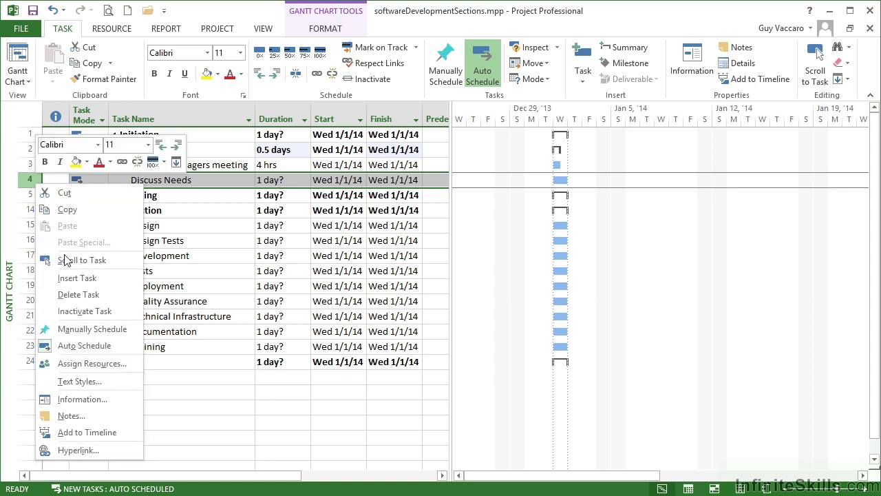
click(72, 278)
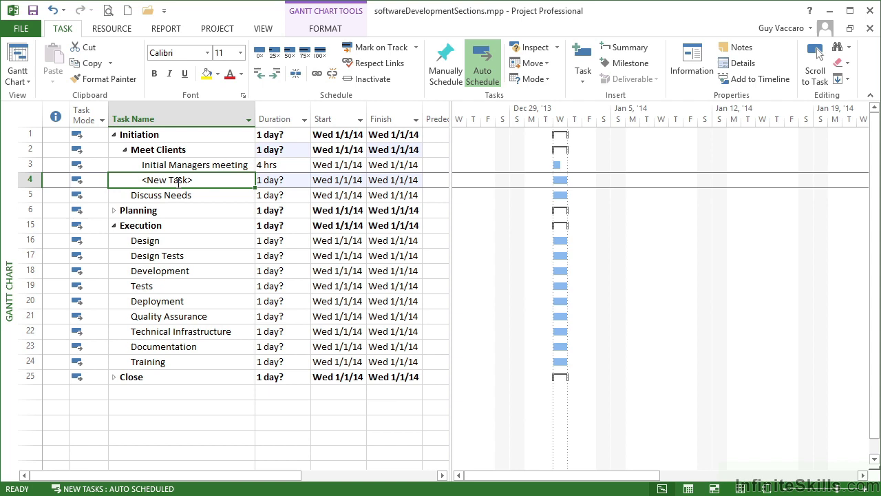
Name the new task 'Informal Team Meeting' and give it a 3-day duration.
text(Informal Team Meeting)
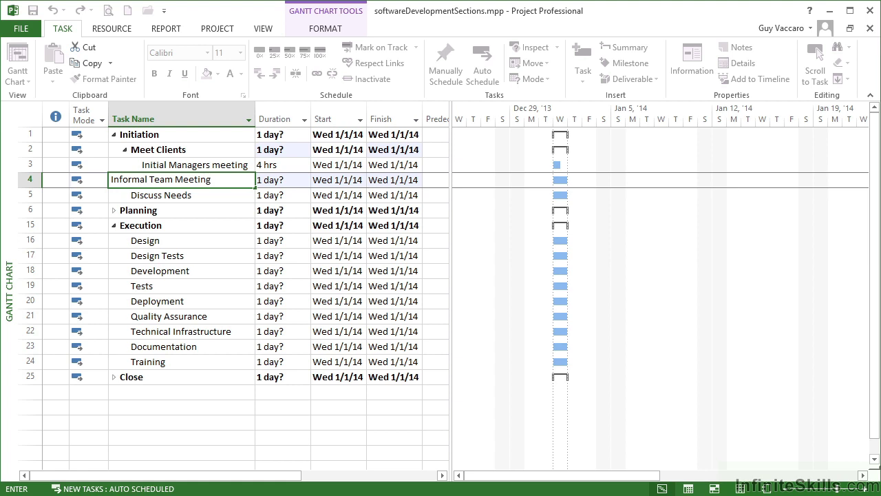
key(Tab)
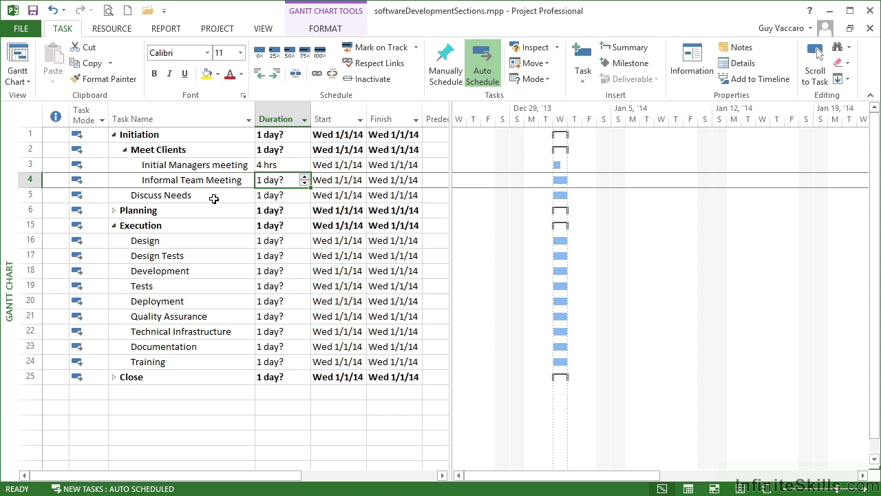
text(3d)
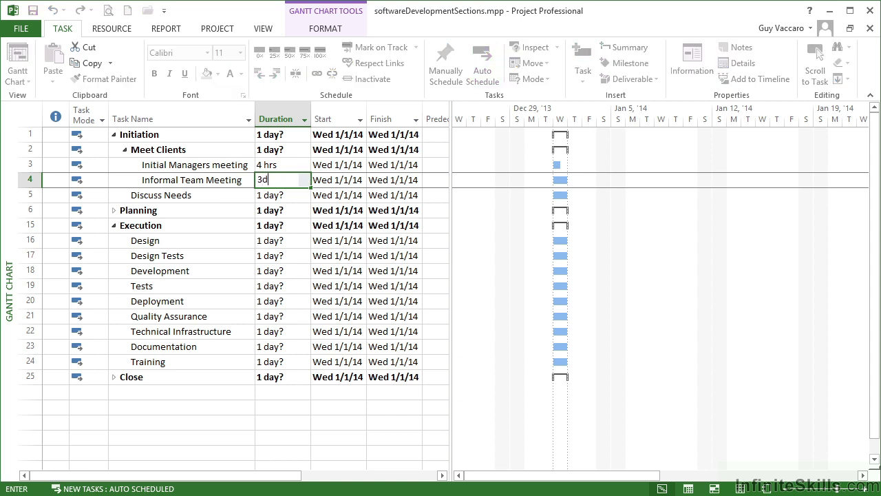
key(Tab)
key(shift+Tab)
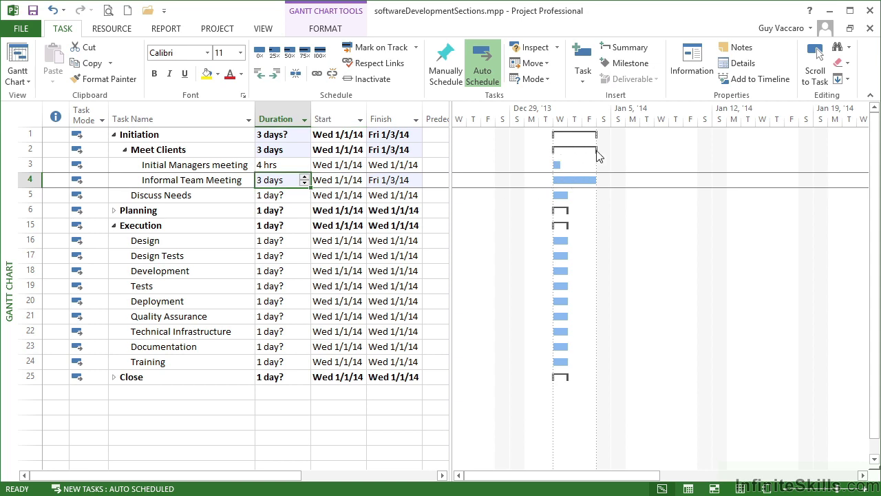
mouse_move(551, 154)
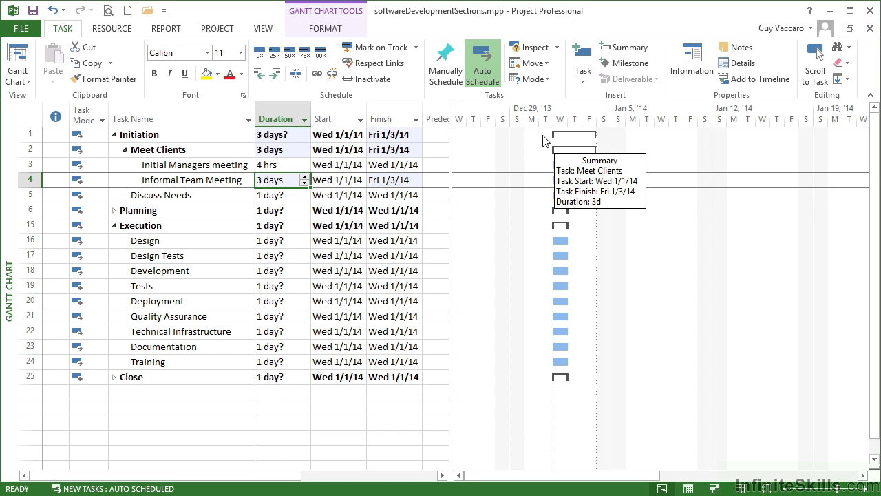
click(177, 195)
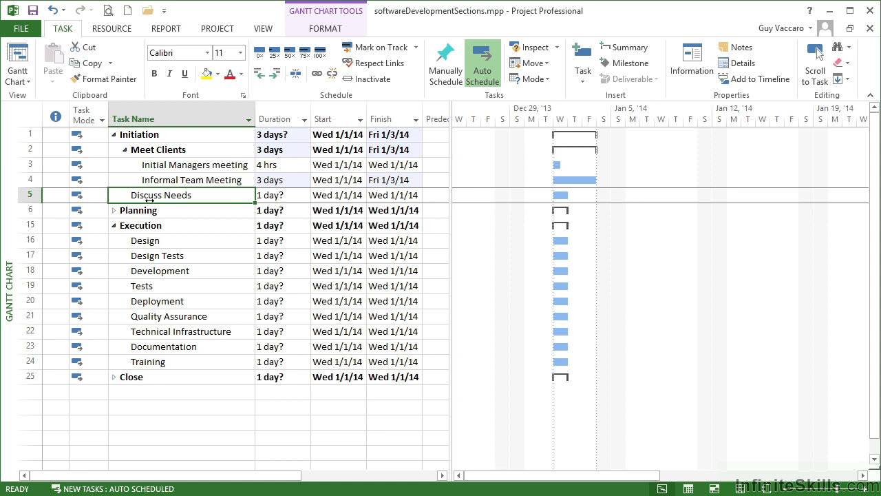
Insert a 4-hour 'Meeting to discuss Needs' task above Planning.
click(27, 210)
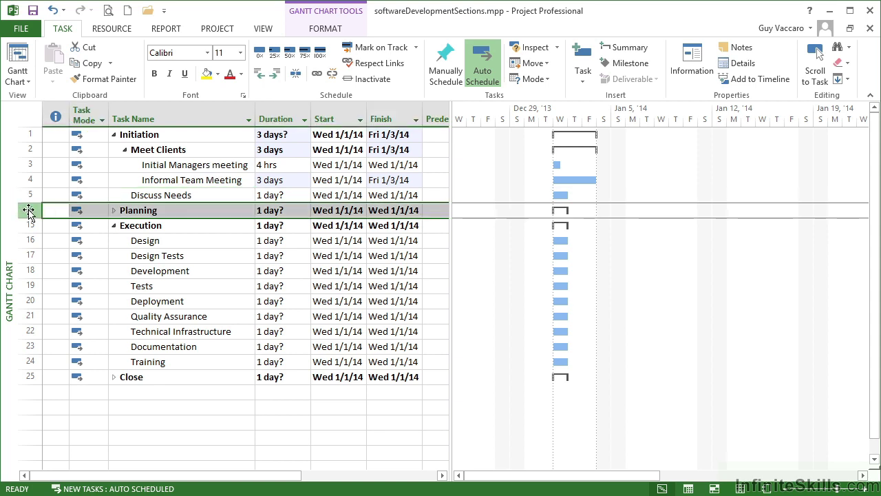
right_click(28, 210)
click(62, 304)
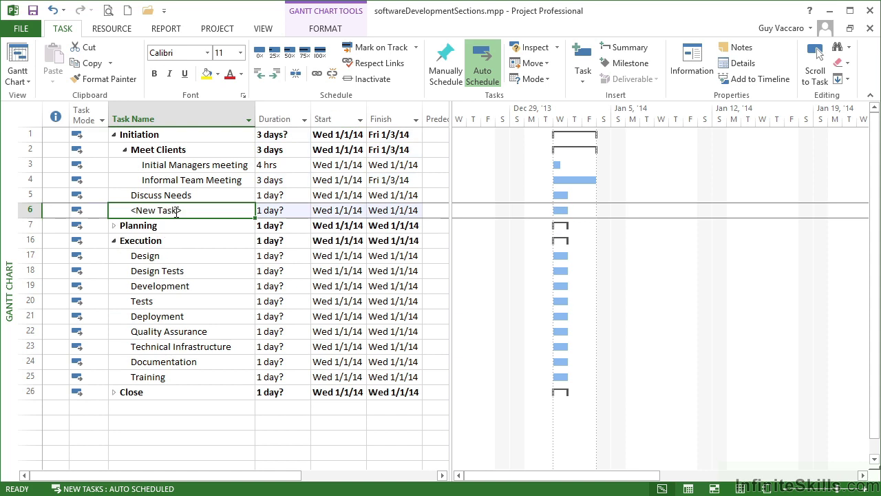
text(Meeting to )
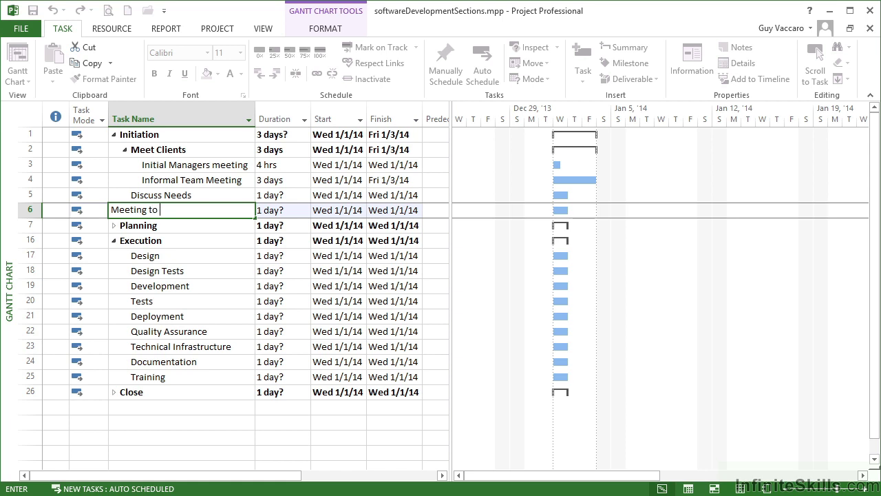
text(discuss Needs)
key(Tab)
text(4h)
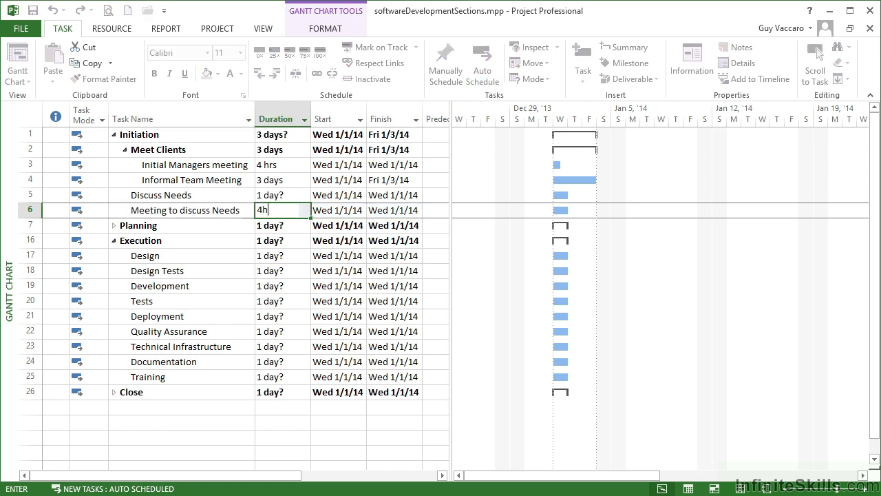
key(Tab)
Indent 'Meeting to discuss Needs' under Discuss Needs, making Discuss Needs a summary.
click(31, 209)
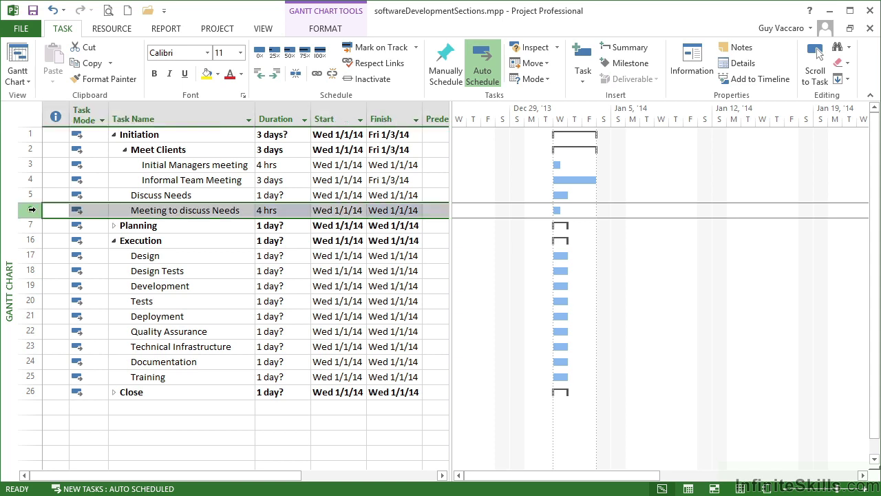
click(274, 76)
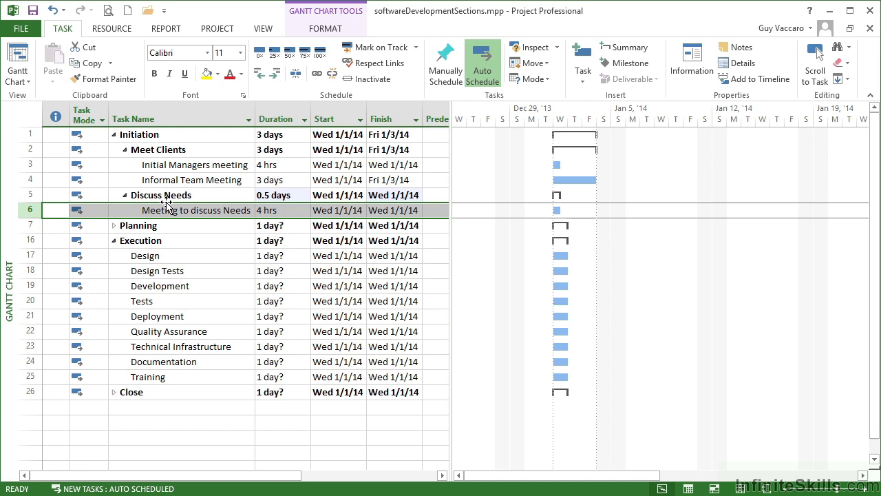
click(29, 225)
key(Down)
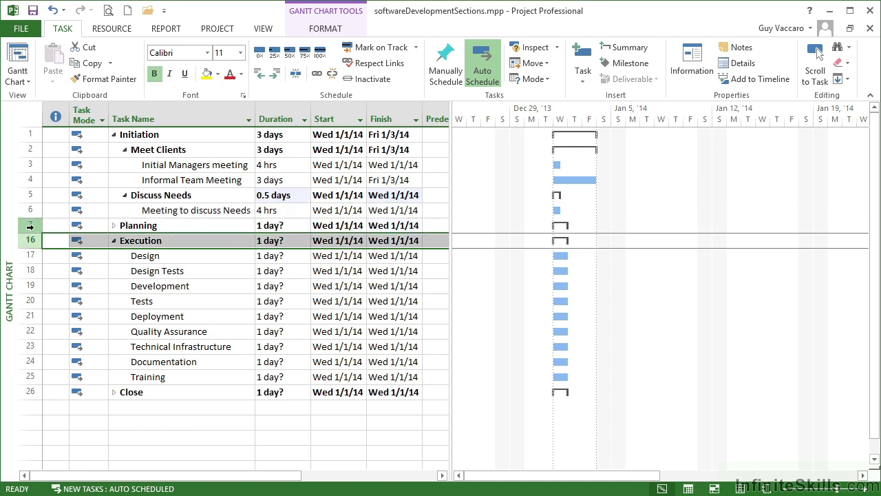
Insert two task rows above Planning and name the first 'Produce A Proposal' lasting 1 week.
click(31, 226)
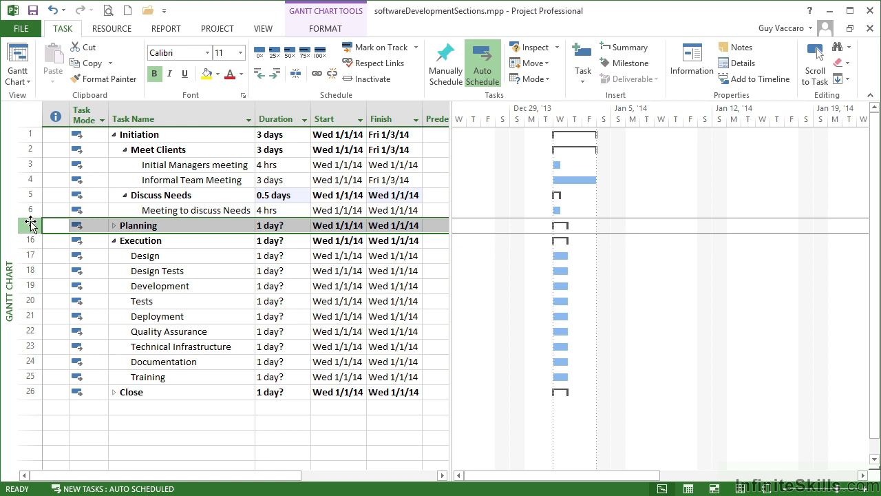
right_click(32, 225)
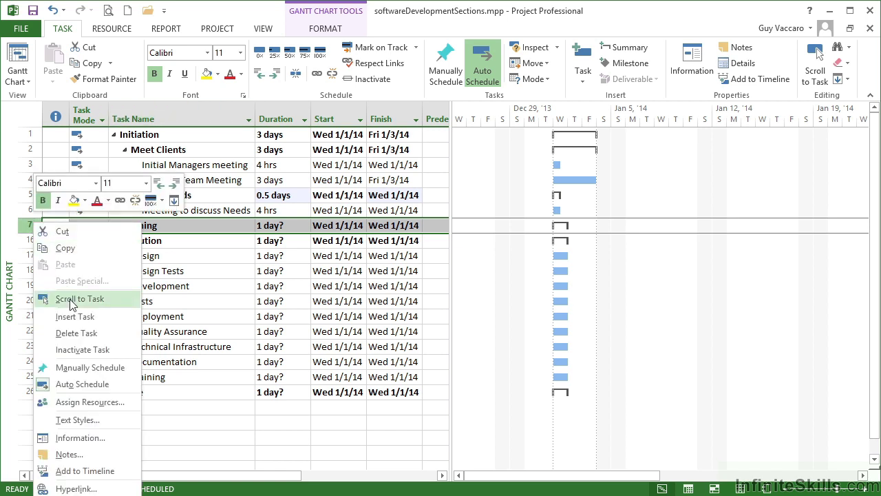
click(73, 314)
right_click(32, 228)
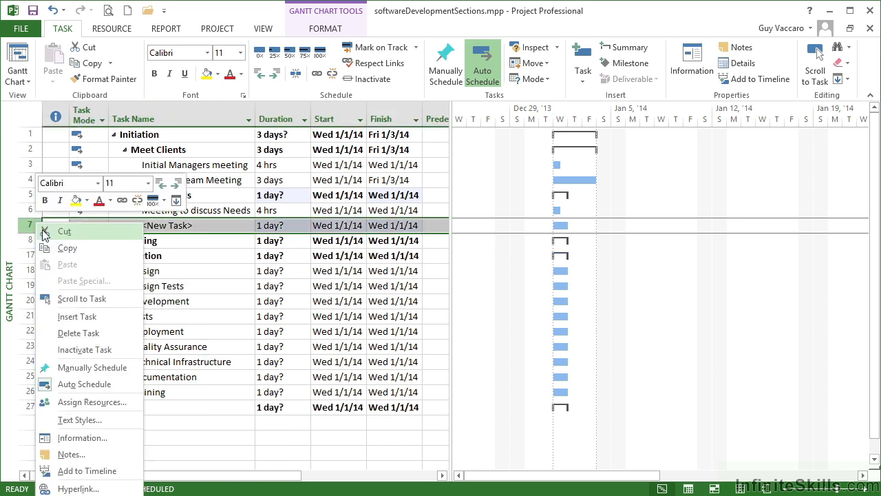
click(82, 318)
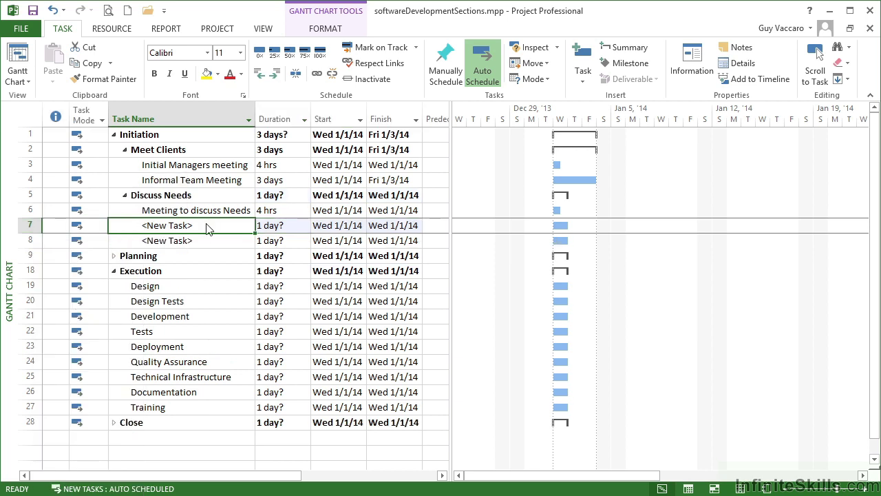
text(Produce )
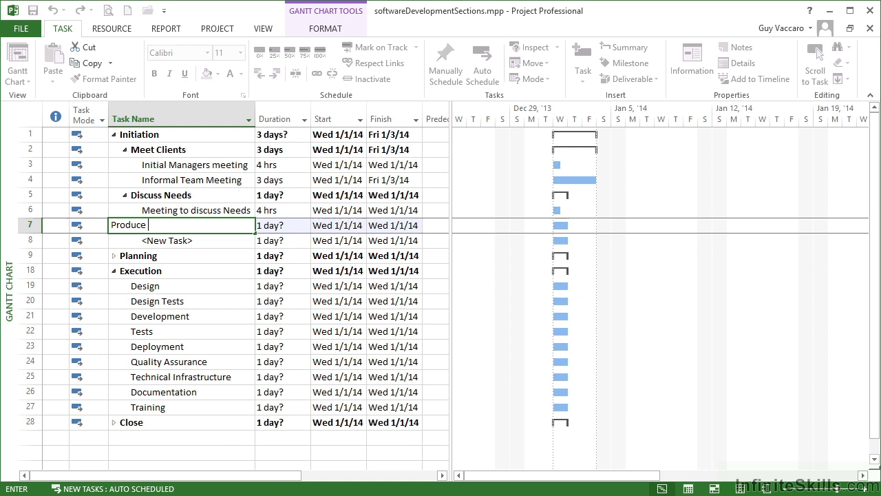
text(A Proposal)
key(Escape)
key(Tab)
text(1wk)
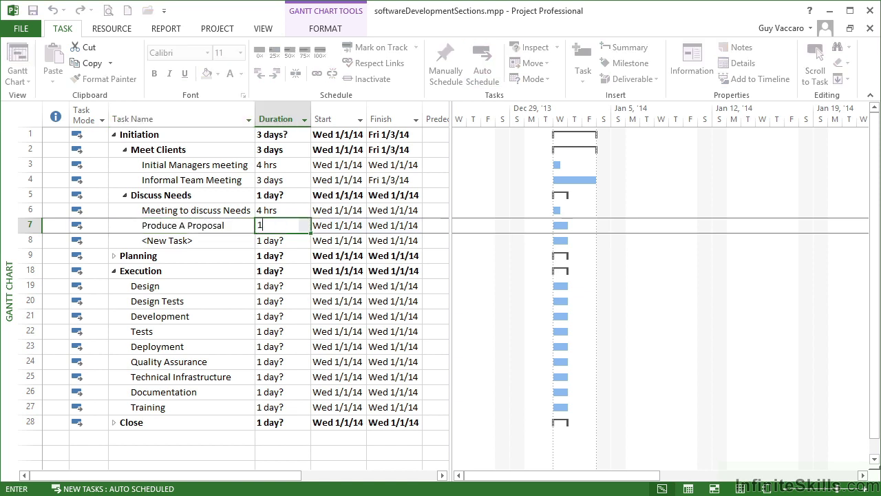
click(207, 225)
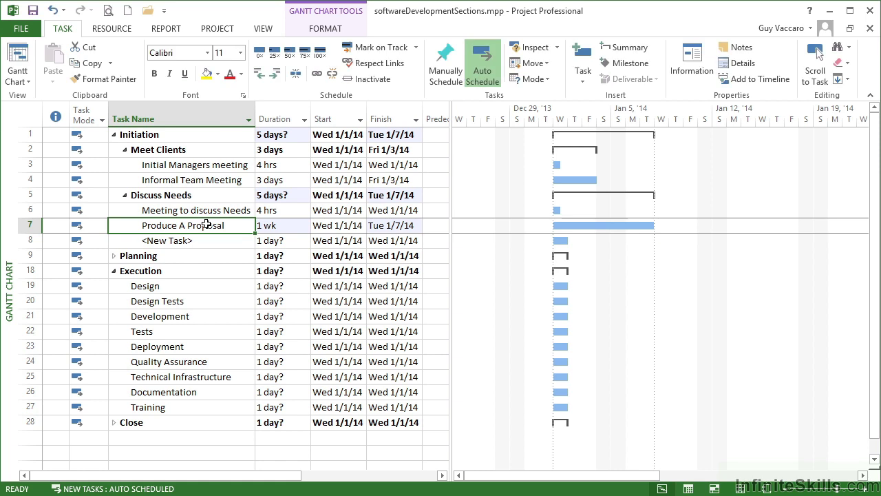
Name the second new task 'Discuss Proposal' with a 3-day duration.
click(196, 237)
text(Discuss )
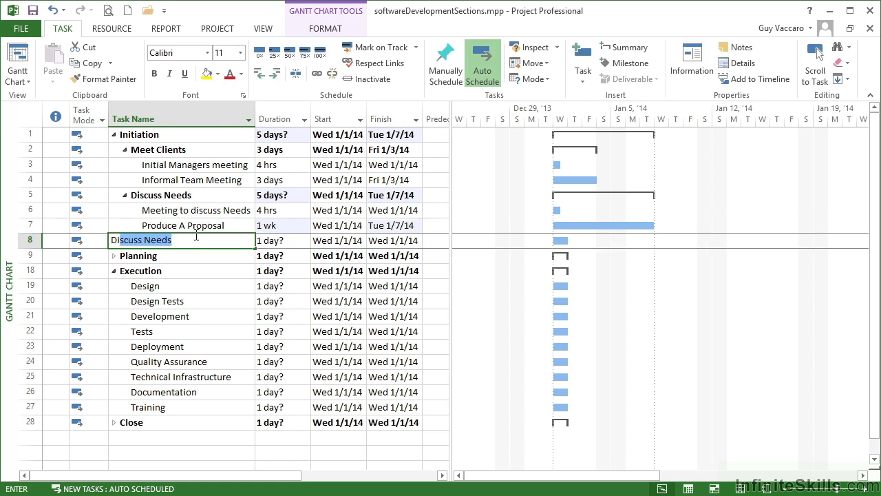
text(Proposal)
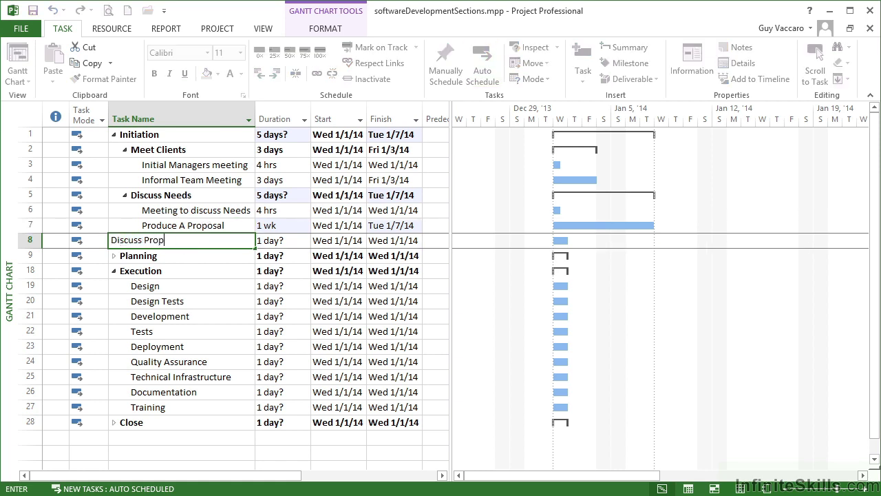
key(Tab)
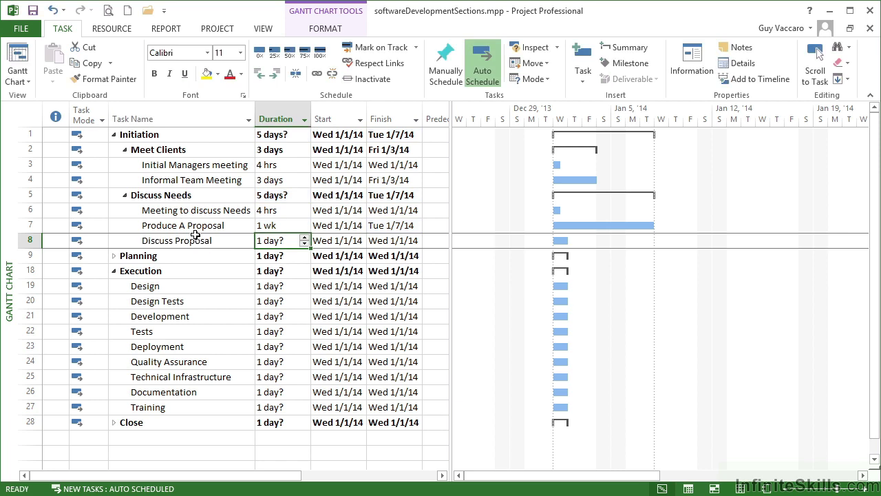
text(3d)
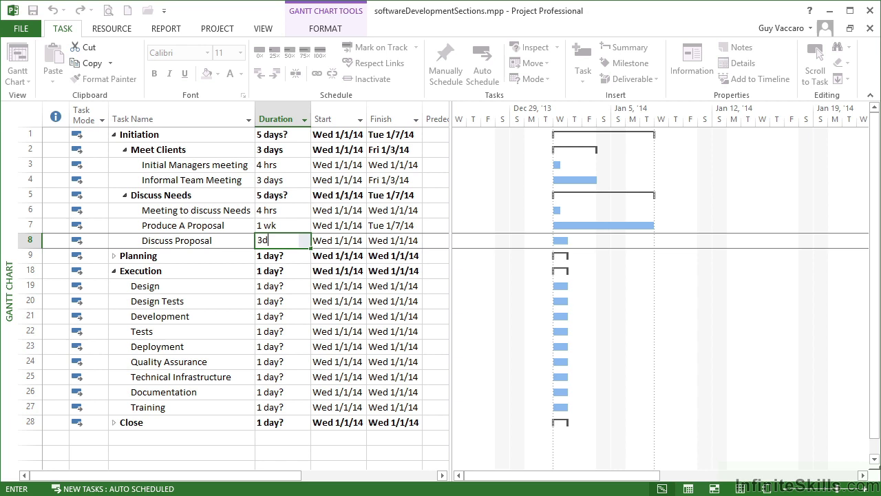
click(194, 236)
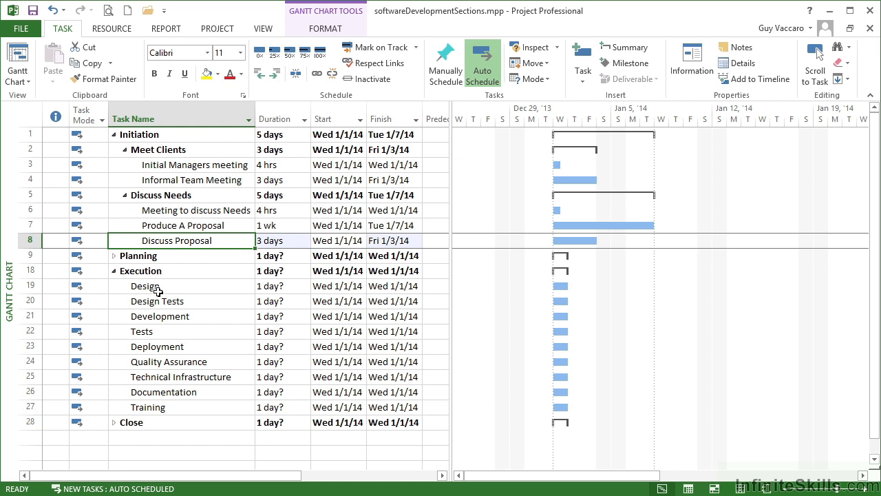
Insert five blank tasks above Design Tests using rows 20–24.
click(31, 301)
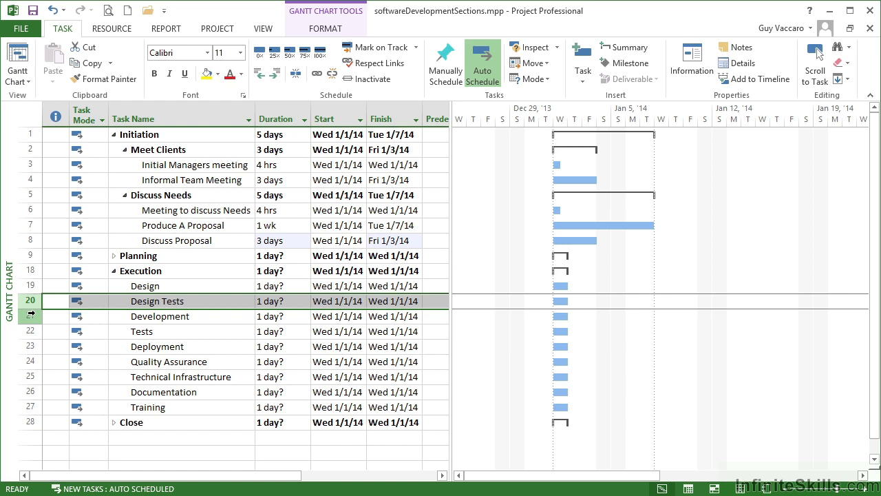
click(31, 316)
drag(31, 300, 31, 361)
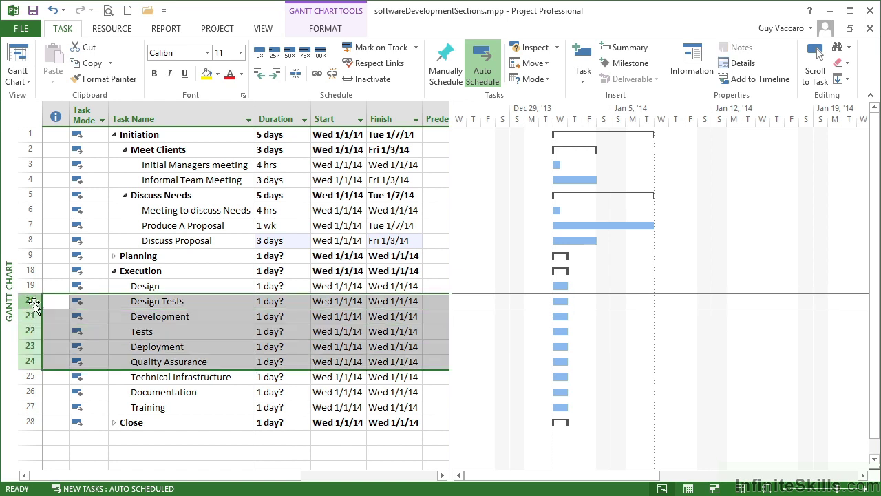
right_click(36, 308)
click(66, 121)
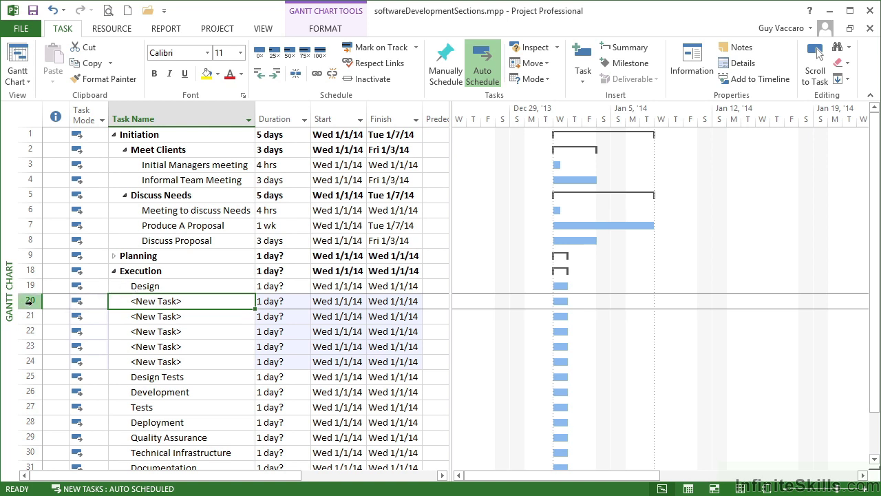
Indent the five new tasks under Design, turning it into a summary task.
drag(30, 301, 35, 360)
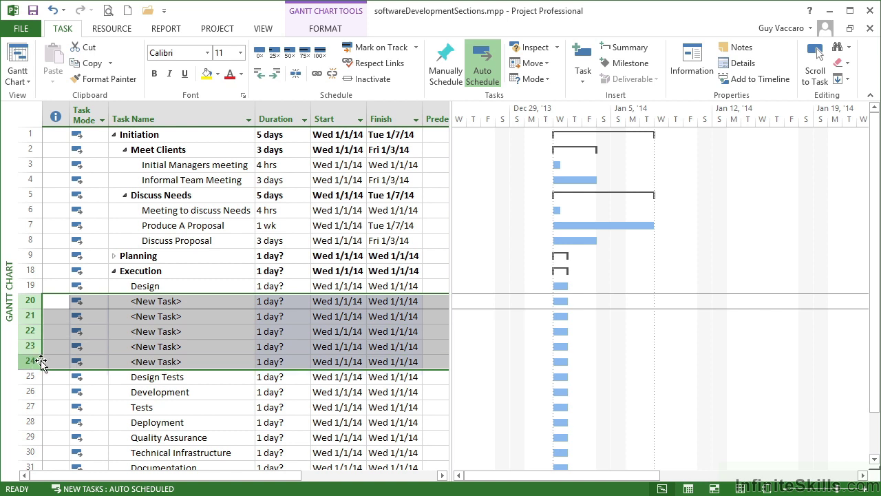
click(275, 74)
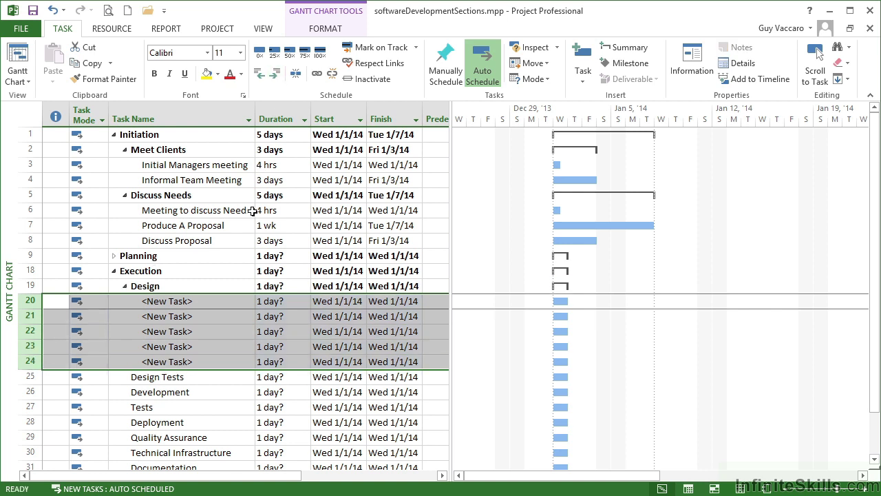
click(170, 303)
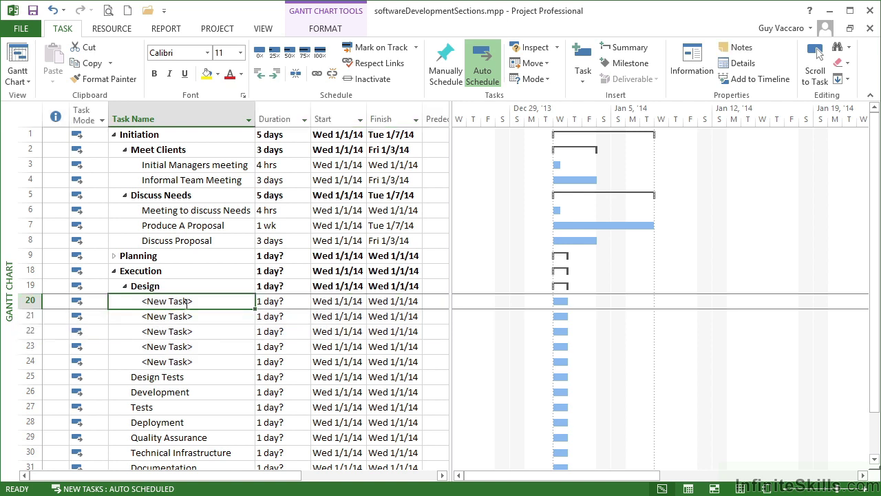
Add 'Create Data Architecture' (2.5 days) and 'Create Hardware Architecture' (1.5 days) under Design.
text(Cre)
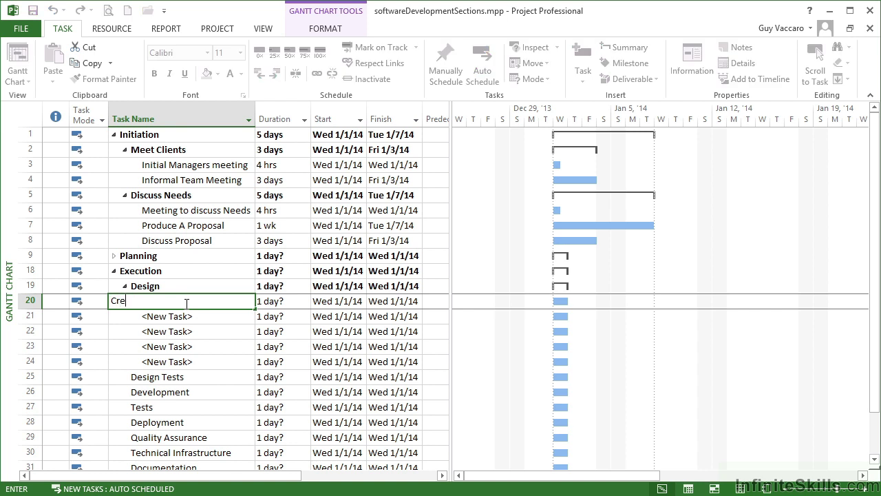
text(ate Data Architecture)
key(Tab)
text(2.)
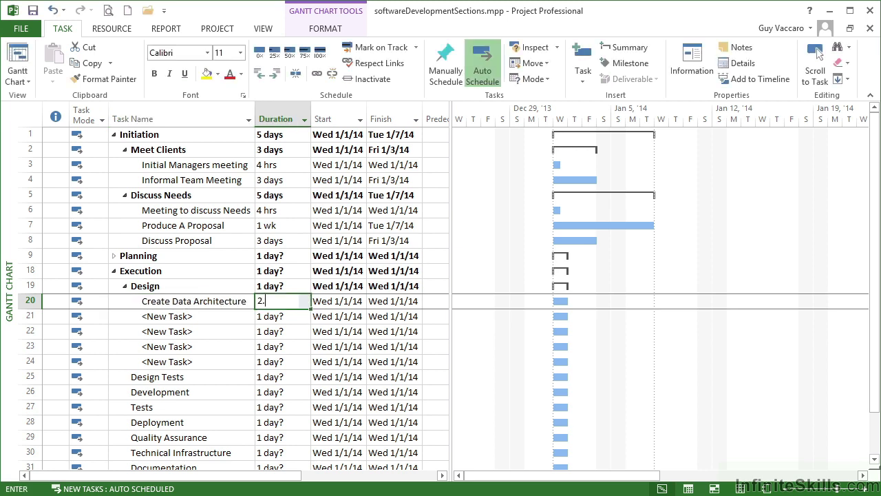
text(5d)
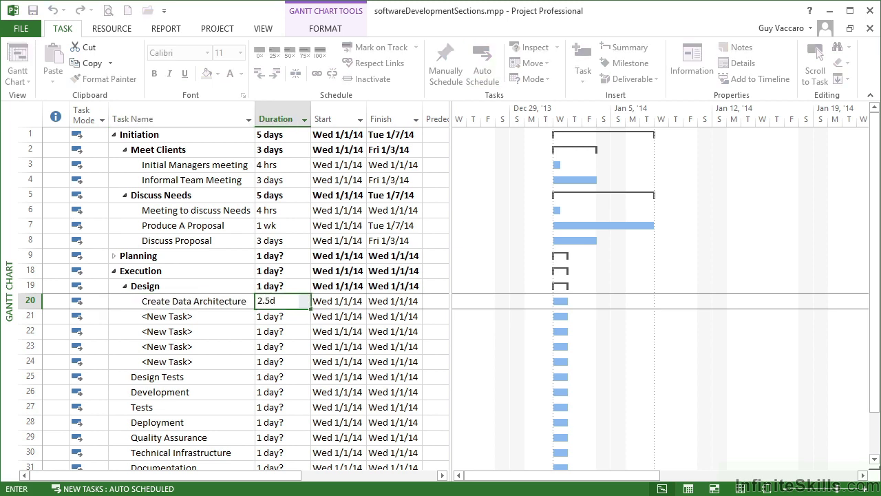
key(Return)
key(Left)
text(Create Hardw)
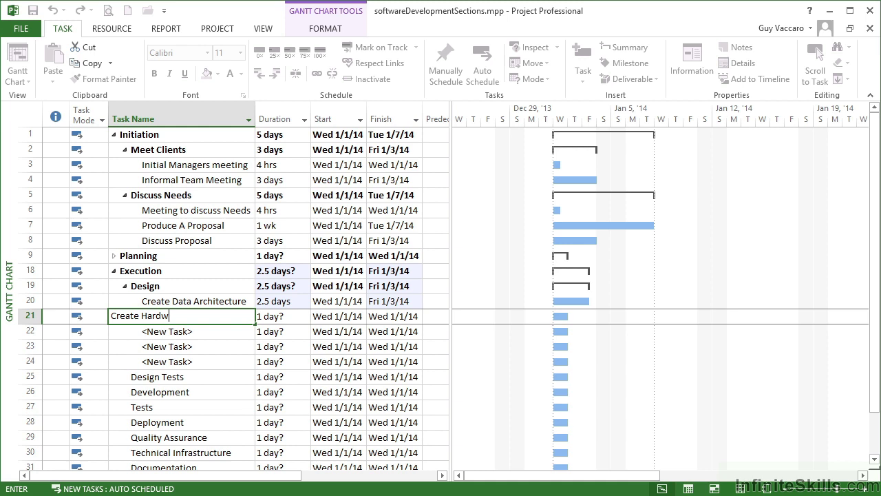
text(are Architecture)
key(Tab)
text(1.5 )
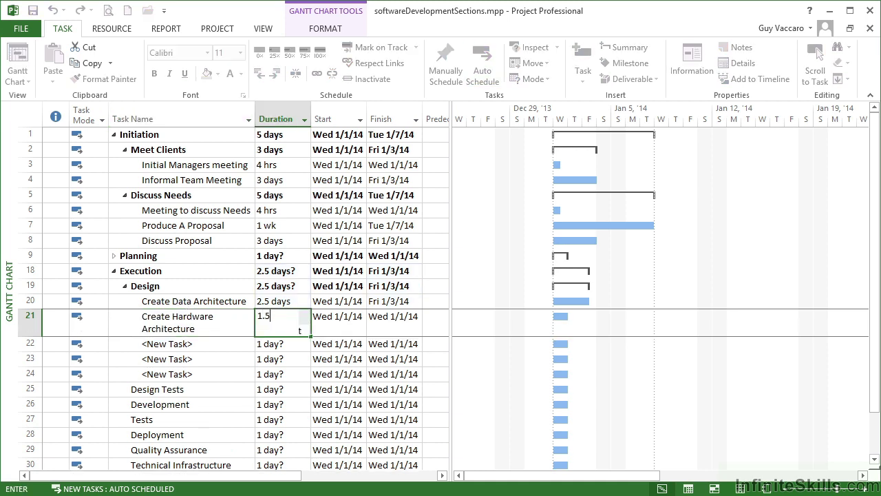
text(d)
key(Return)
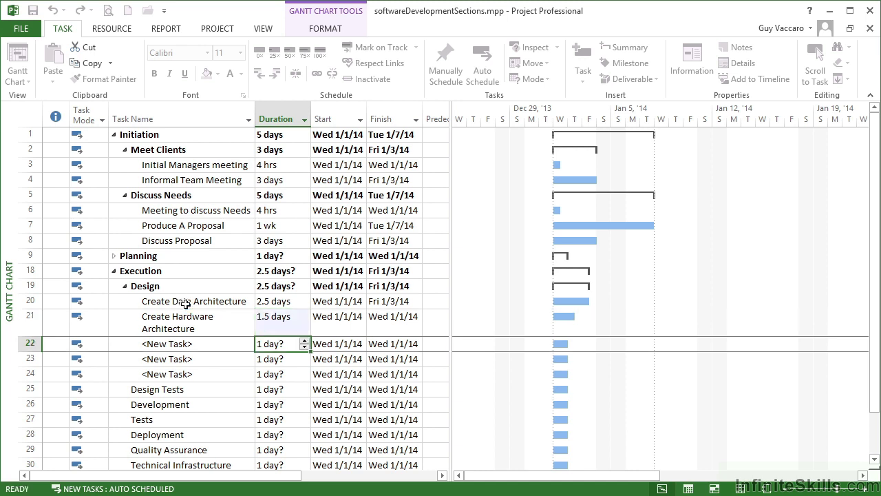
Add 'Perform Impact Analysis' (4 days) and 'Develop Impact Strategy' (2 days) under Design.
click(186, 344)
text(Pe)
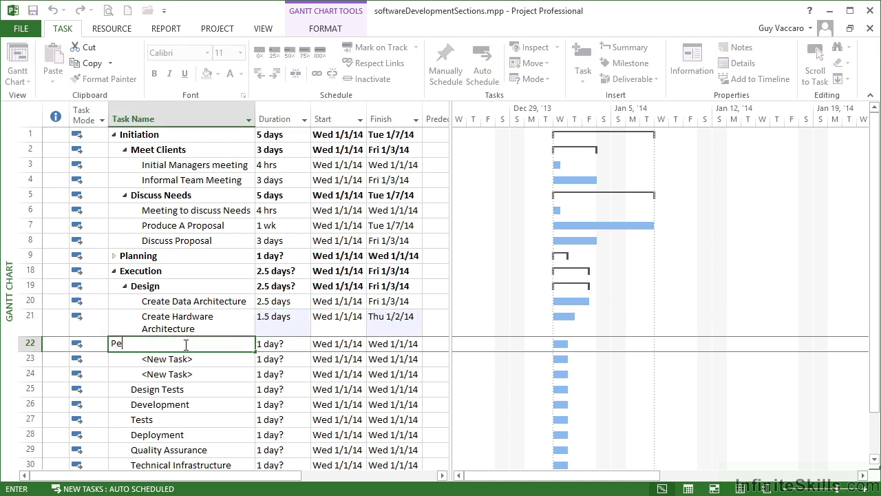
text(rform Impact Anal)
text(ysis)
key(Tab)
text(4d)
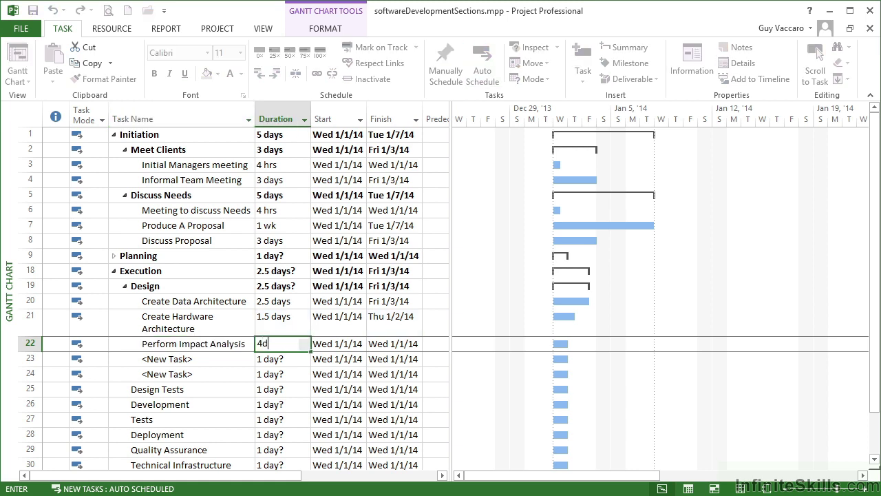
click(186, 359)
text(De)
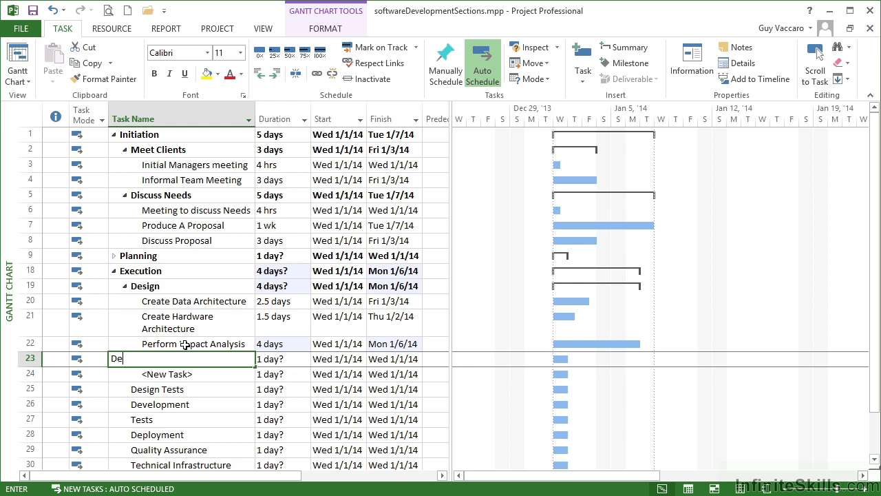
text(velop Impact St)
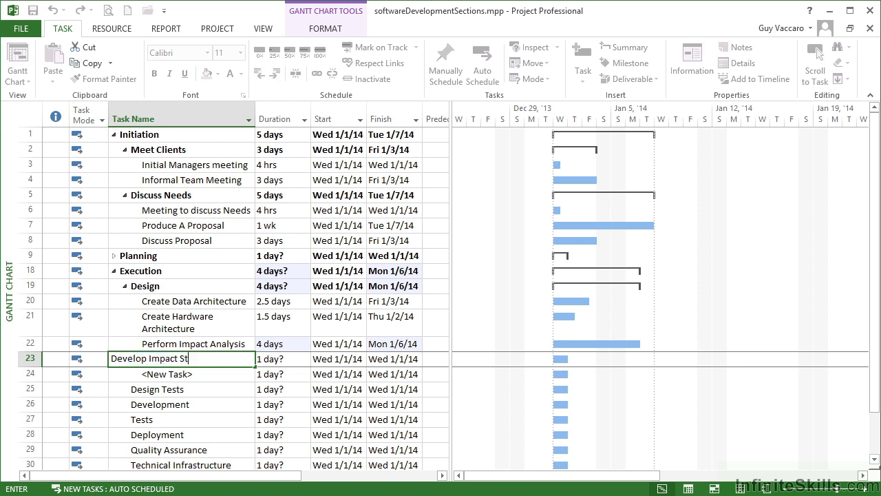
text(rategy)
key(Tab)
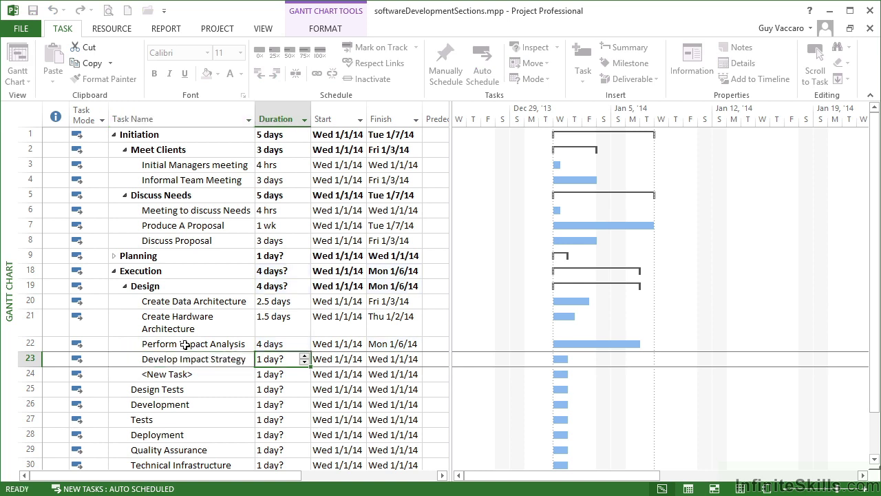
text(2d)
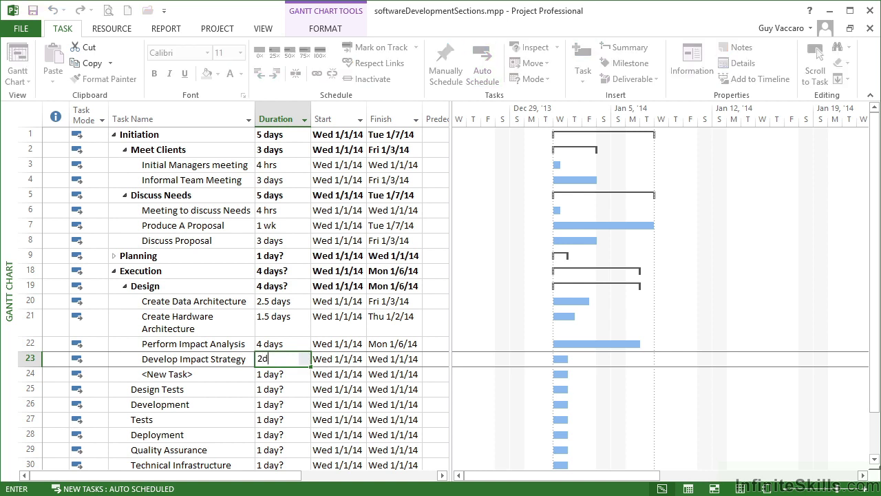
key(Return)
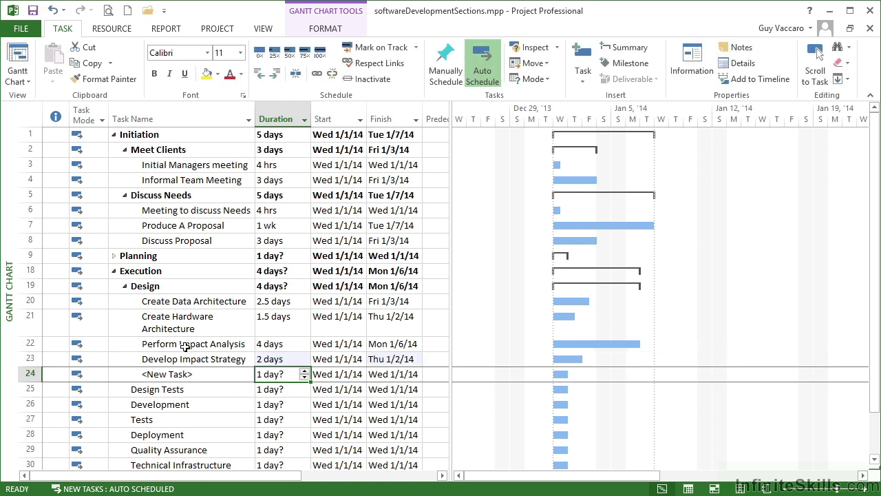
click(181, 373)
Name the fifth Design subtask 'Design UI' and set its duration to 1 mon.
text(Design )
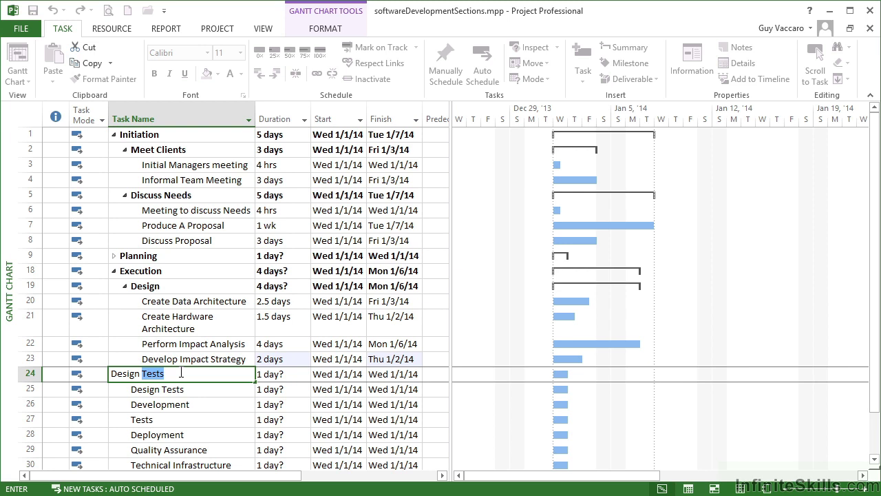
text(UI)
key(Tab)
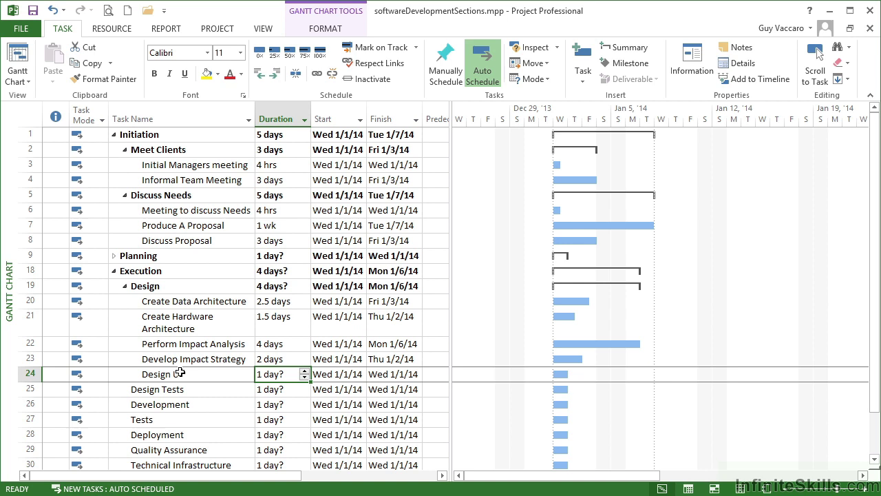
text(3w)
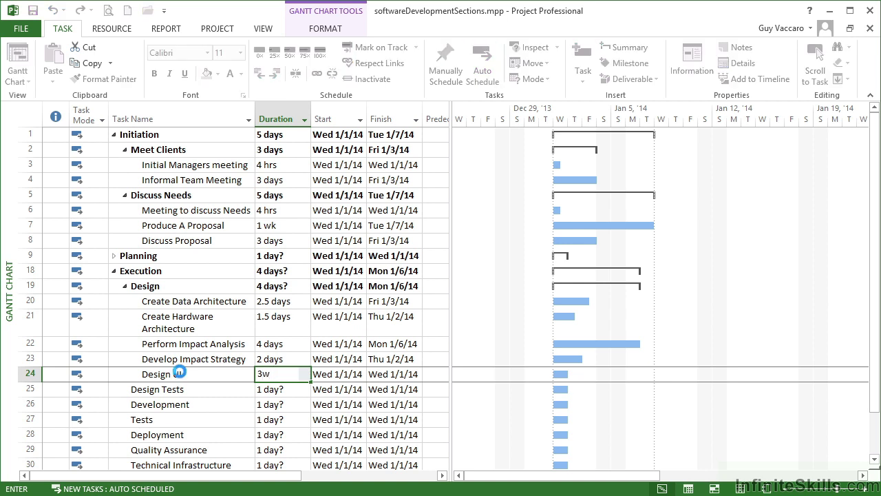
key(Return)
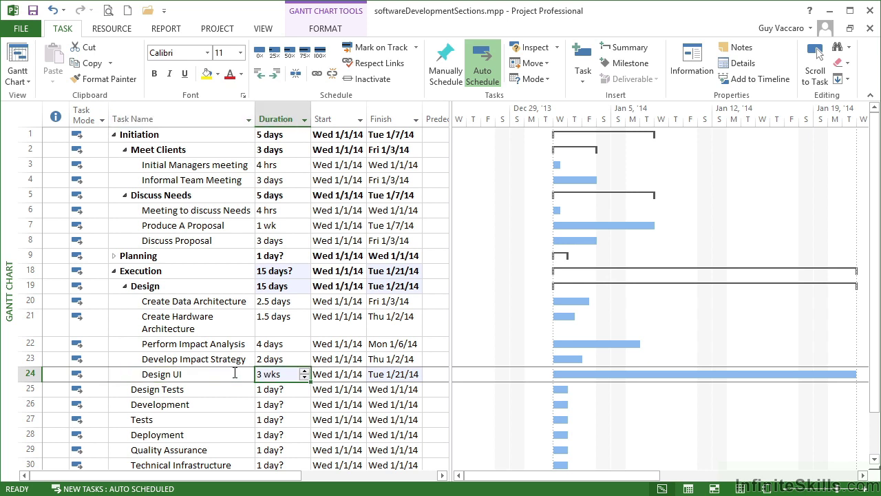
key(BackSpace)
key(BackSpace)
key(BackSpace)
key(BackSpace)
key(BackSpace)
text(1 mon)
key(Tab)
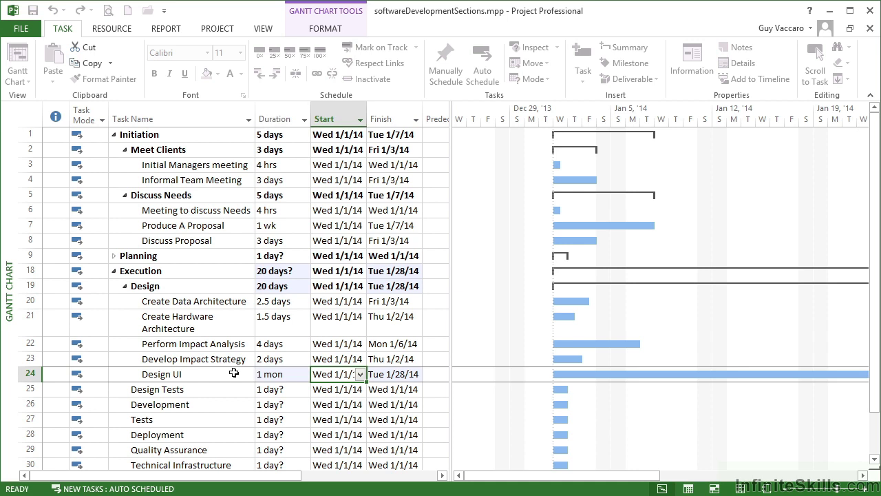